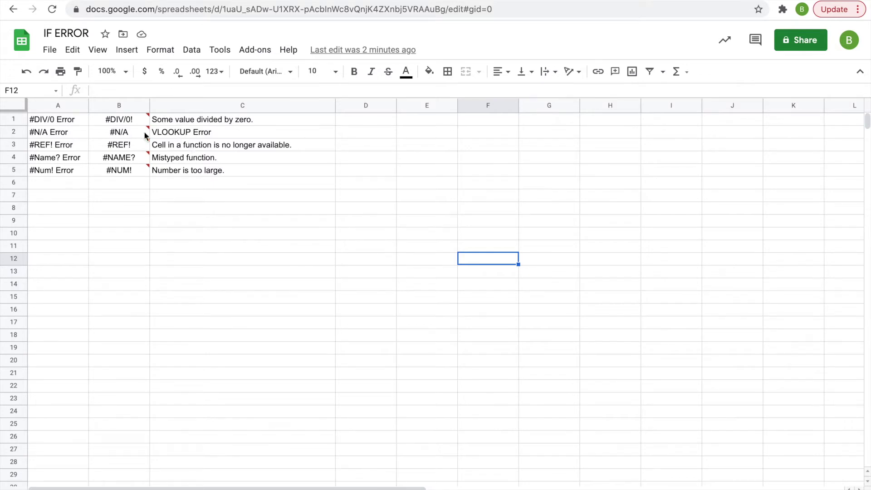
Enter =1/0 in cell D1 to produce a #DIV/0! error.
mouse_move(131, 118)
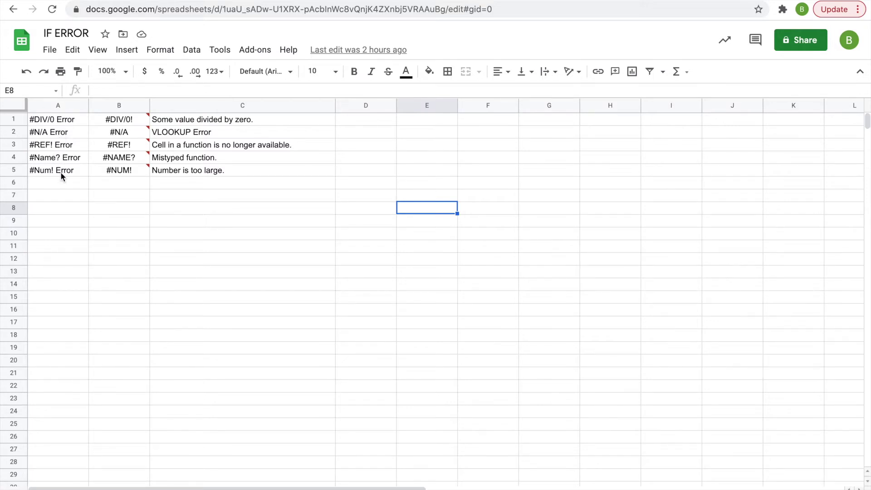
mouse_move(125, 115)
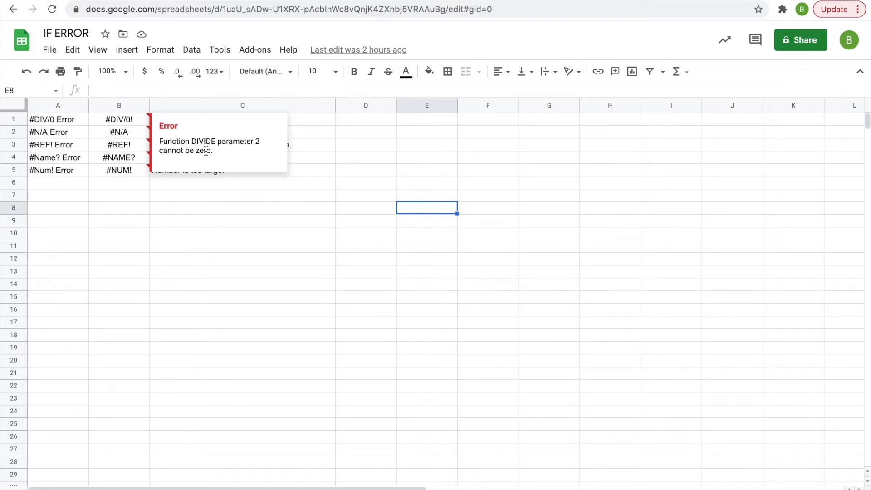
click(241, 207)
click(365, 120)
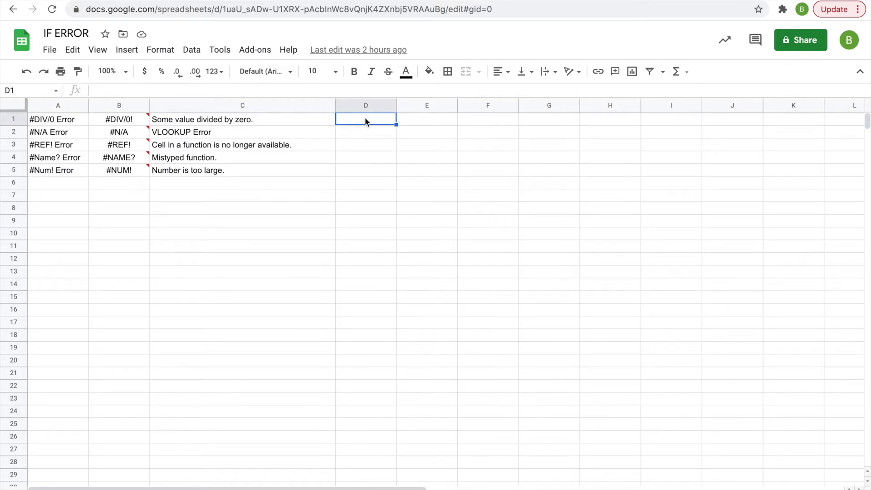
text(=)
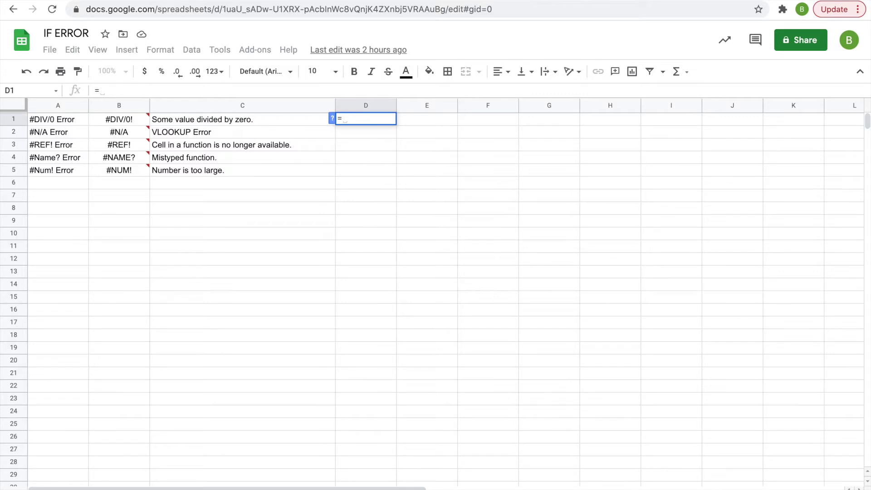
text(1/0)
key(Return)
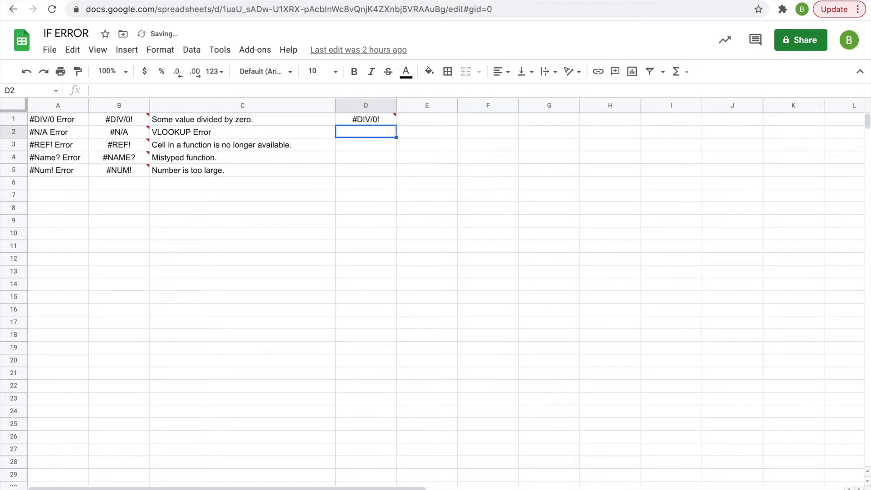
Inspect D1's #DIV/0! error, then select cell D2 for the next formula.
mouse_move(380, 119)
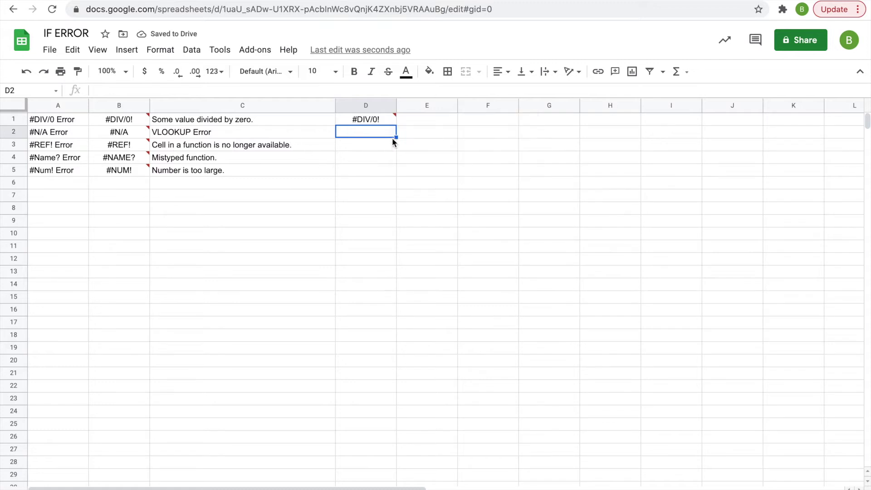
click(413, 119)
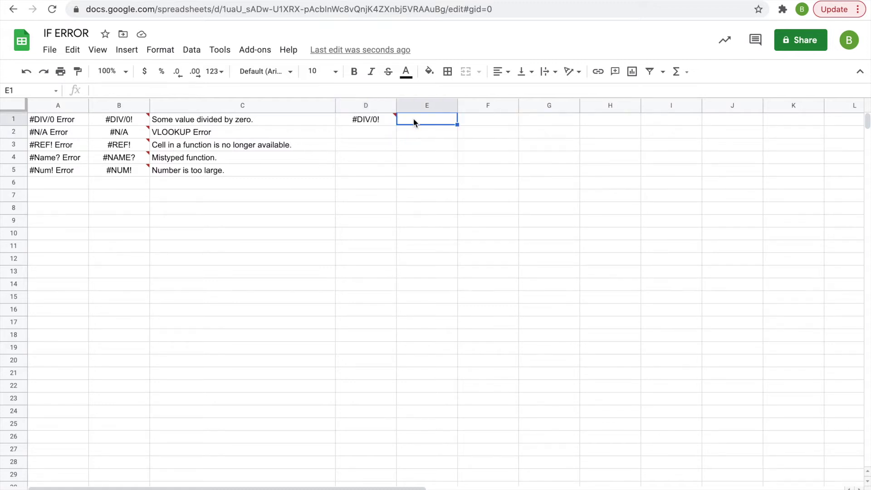
key(Tab)
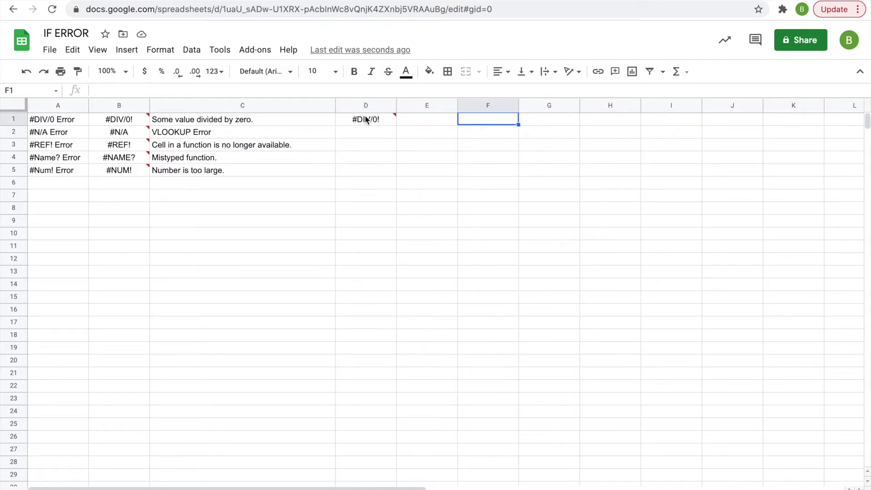
mouse_move(366, 117)
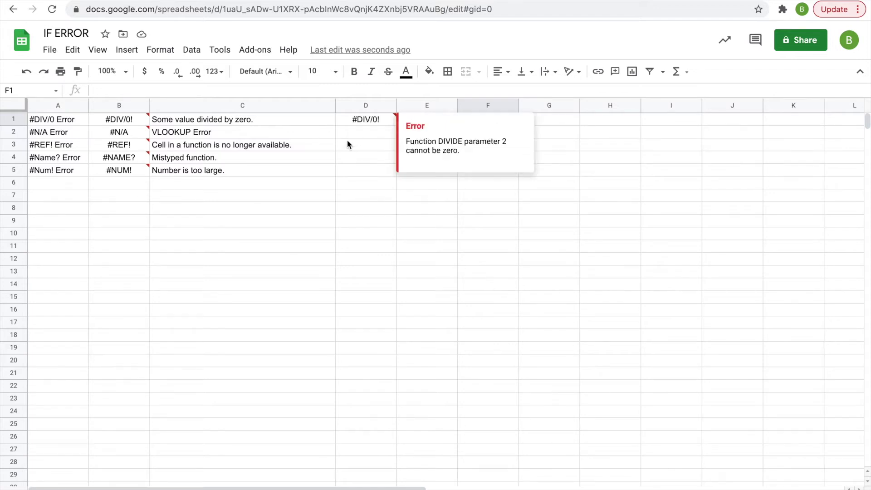
click(358, 133)
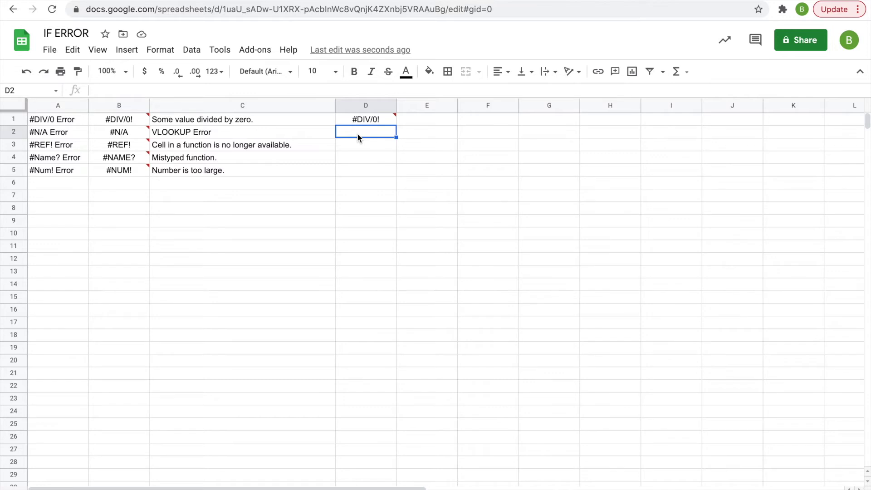
Enter a VLOOKUP referencing empty cell F2 in D2 so it returns #N/A.
text(=VL)
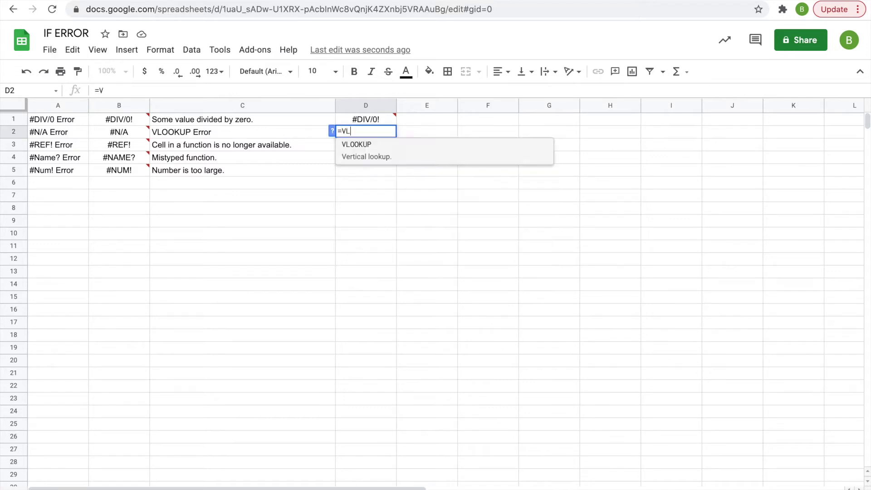
text(OOKUP()
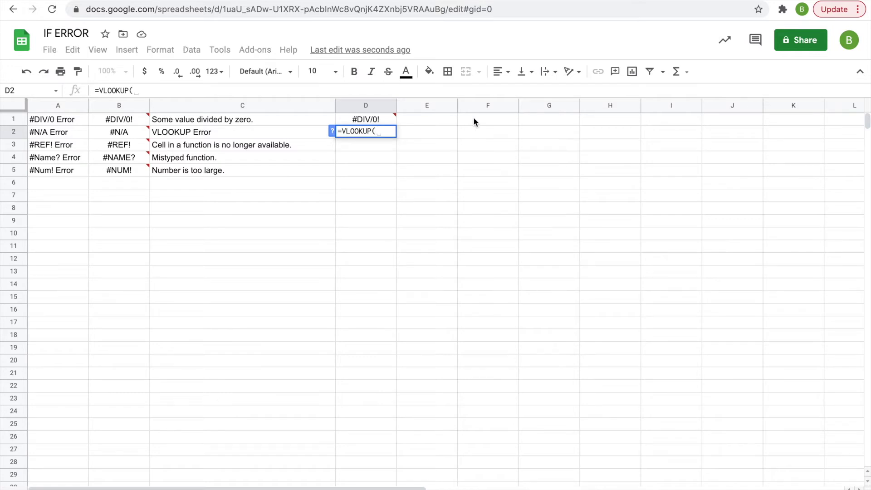
click(483, 131)
key(Return)
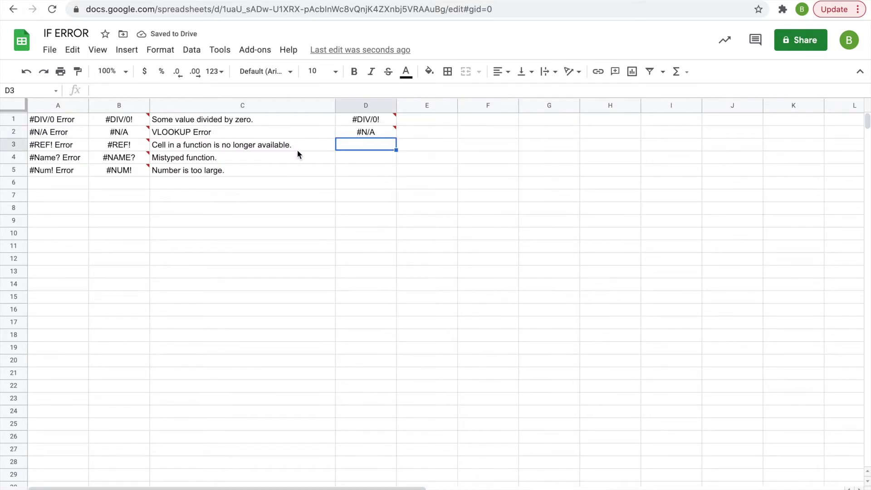
mouse_move(146, 150)
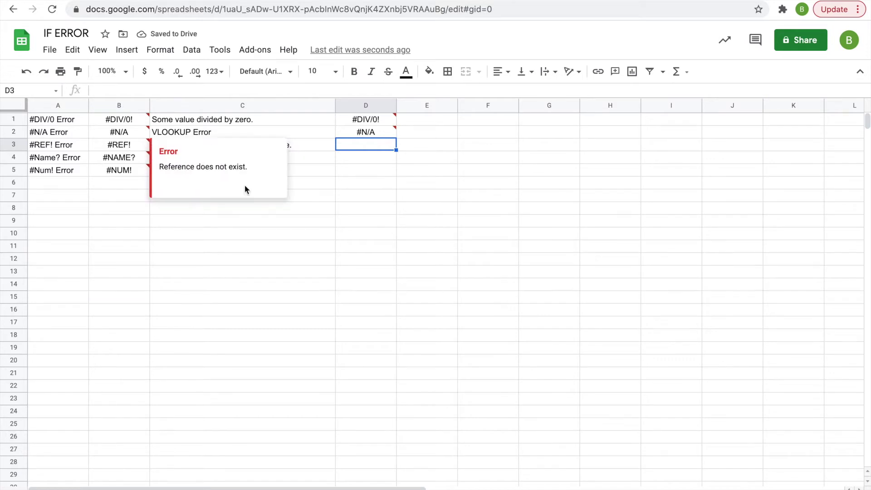
click(340, 174)
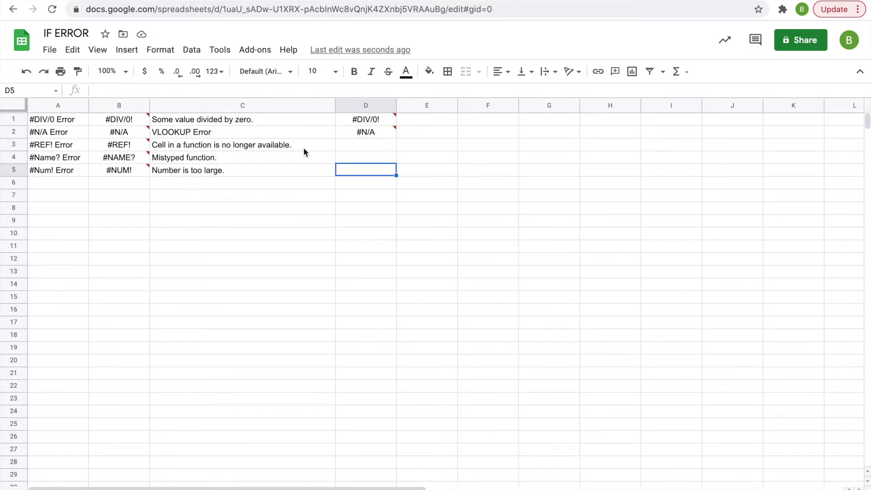
click(359, 146)
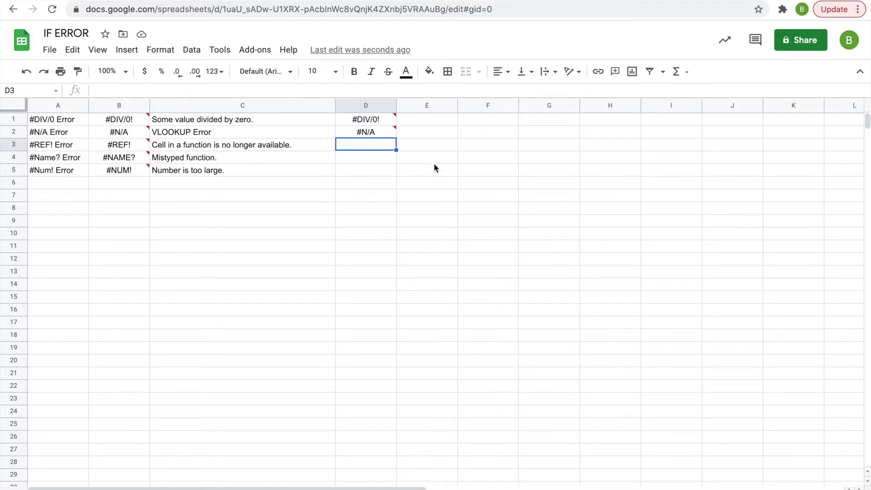
Put 1 in E3 and 2 in F3, and enter =E3/F3 in D3.
click(420, 146)
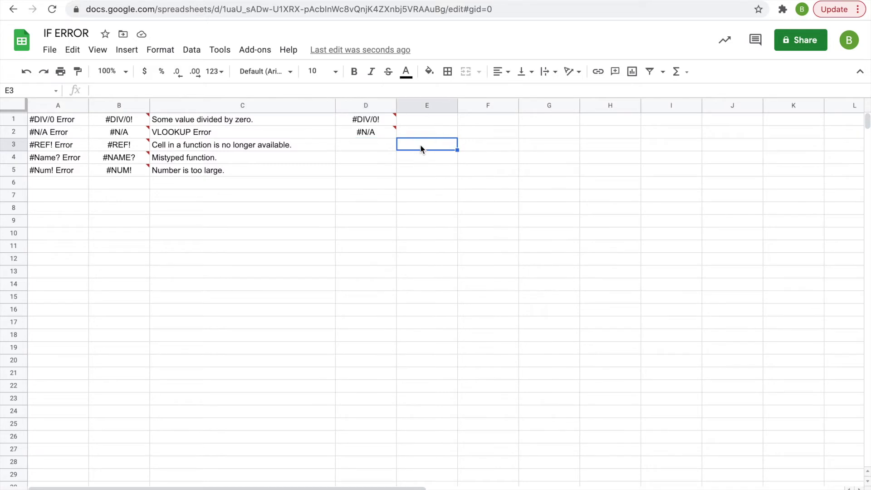
text(1)
key(Tab)
text(2)
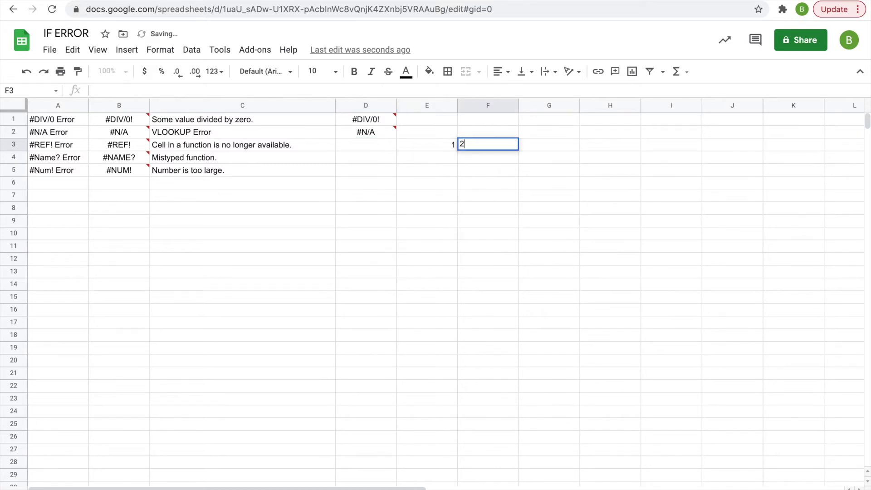
key(Left)
key(Left)
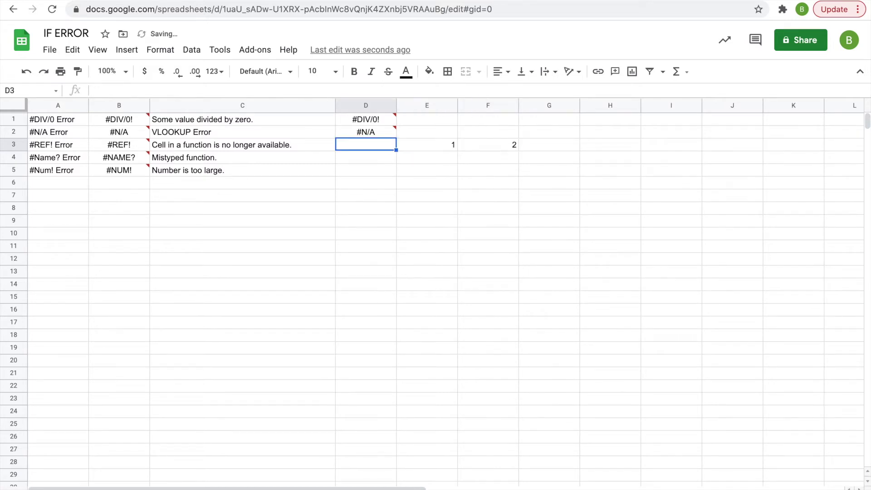
text(=)
click(442, 141)
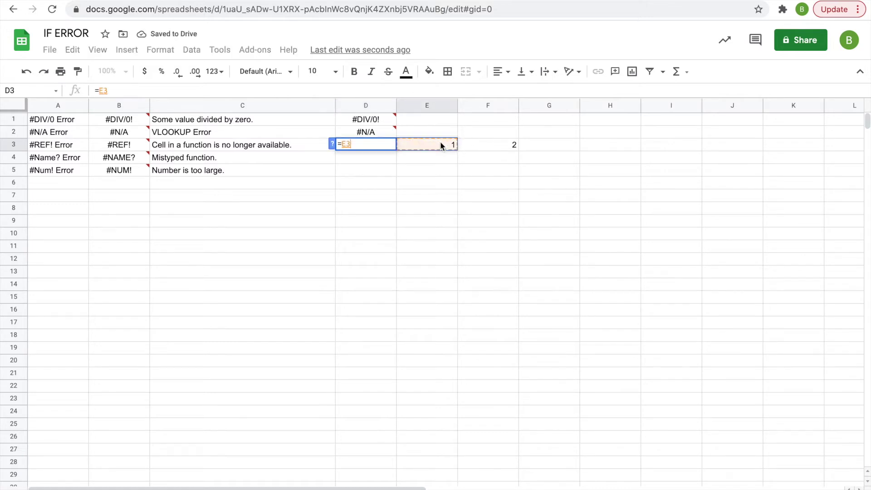
text(/)
click(514, 141)
key(Return)
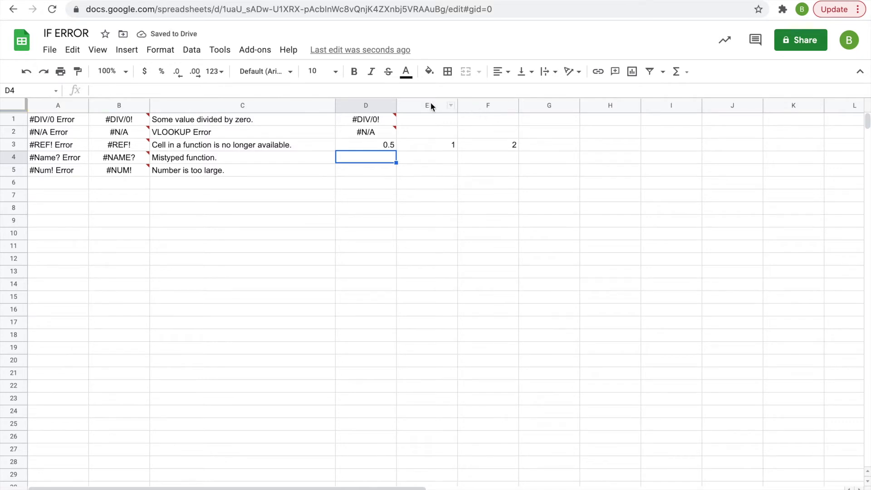
Delete column F so D3's formula breaks into a #REF! error.
click(488, 105)
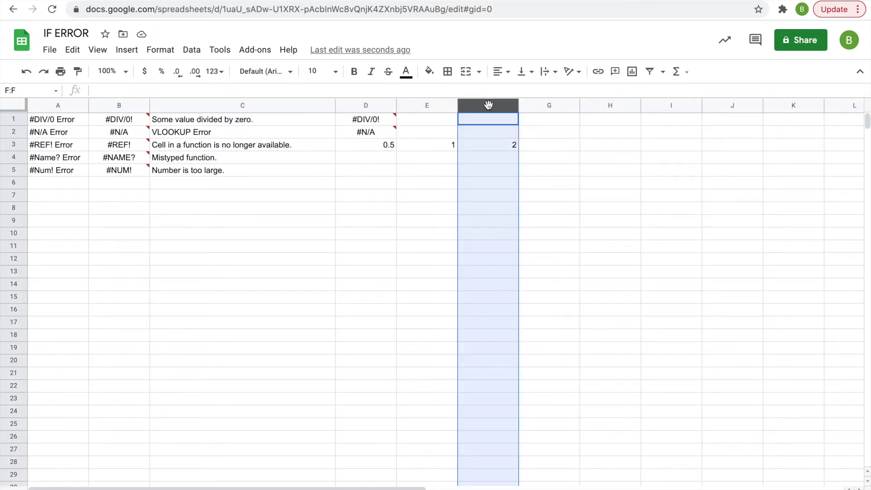
right_click(488, 106)
click(528, 195)
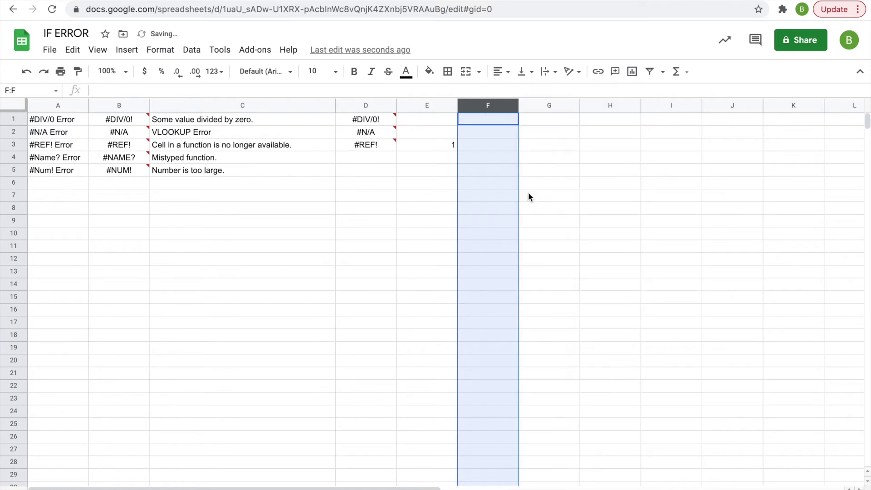
click(431, 163)
click(362, 144)
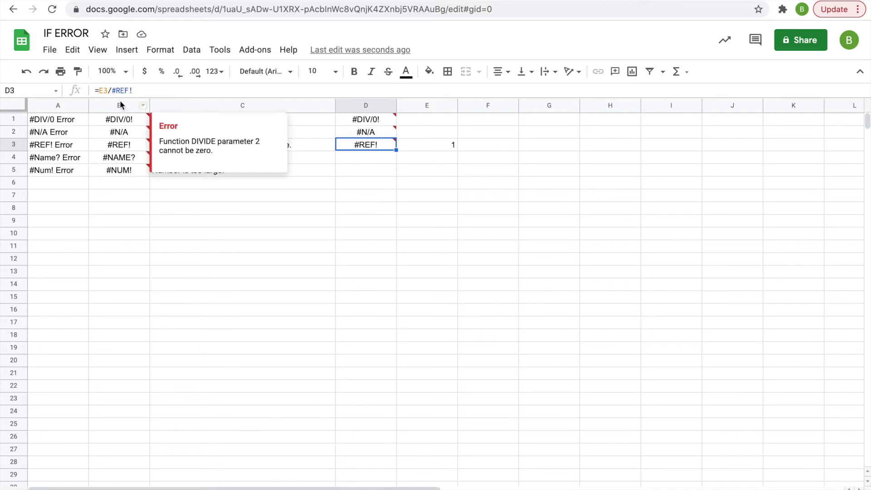
click(364, 199)
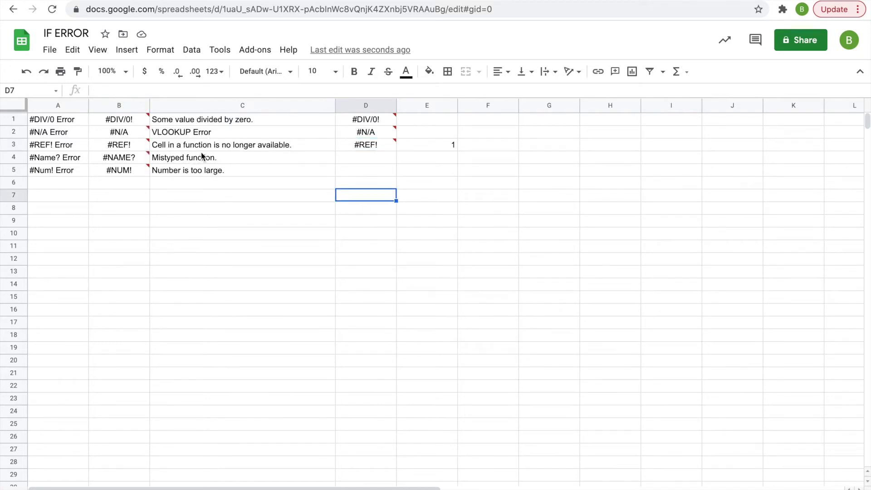
mouse_move(376, 149)
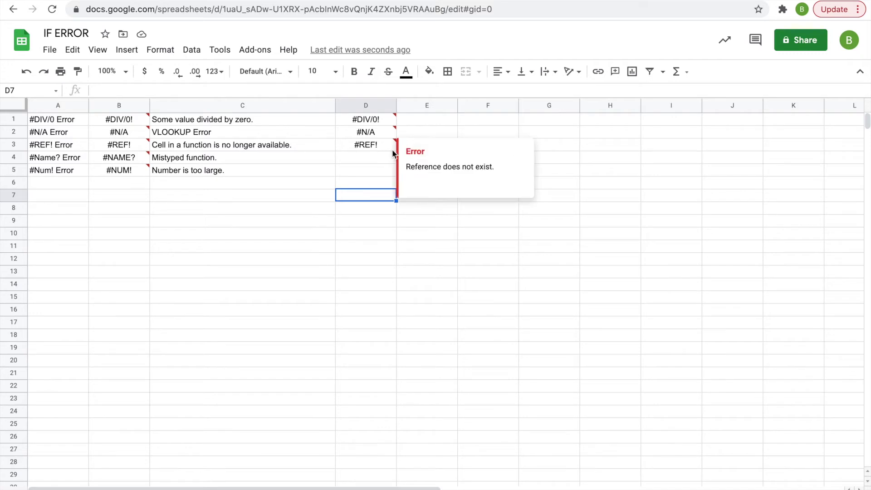
click(371, 159)
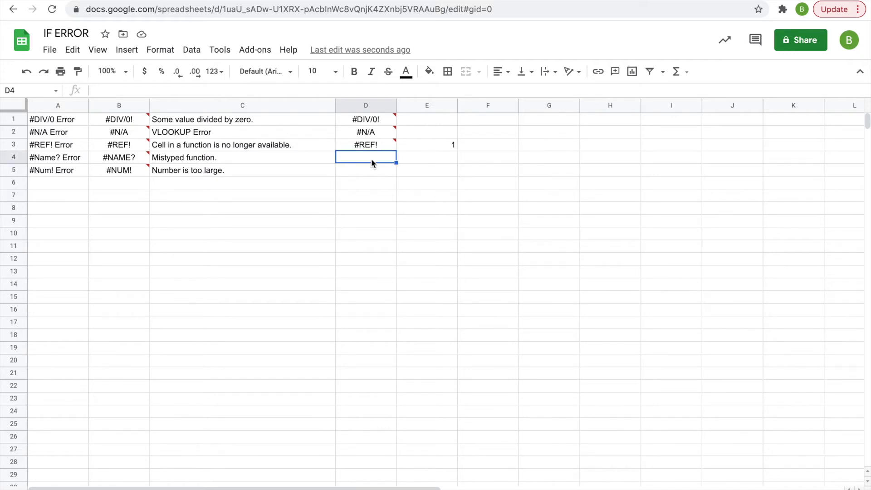
Enter the misspelled =SUMMIFS in D4 and view its #NAME? error message.
text(=)
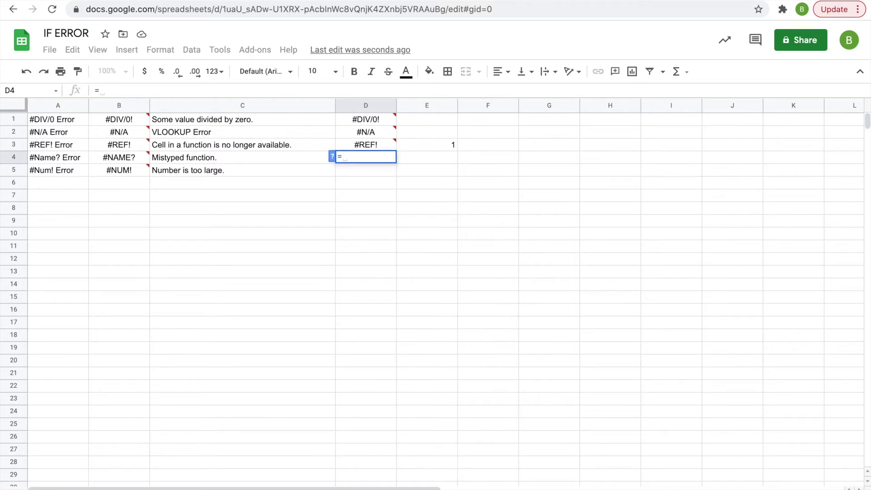
text(SU)
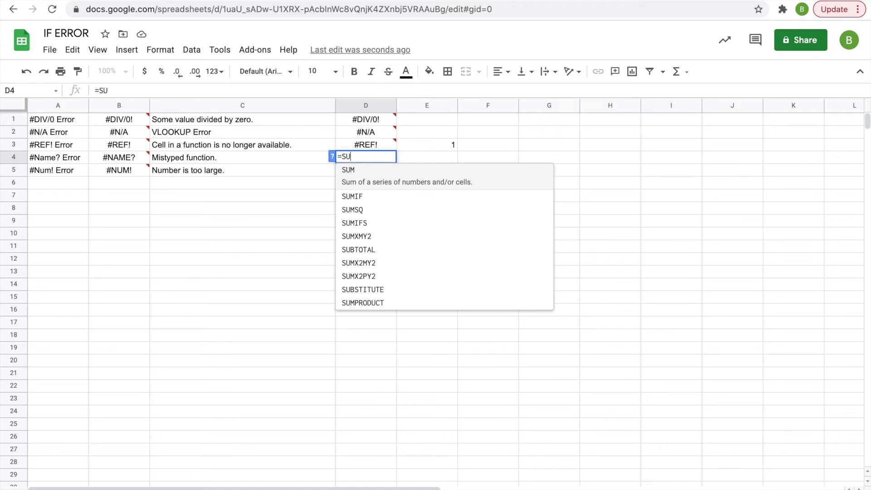
text(MM)
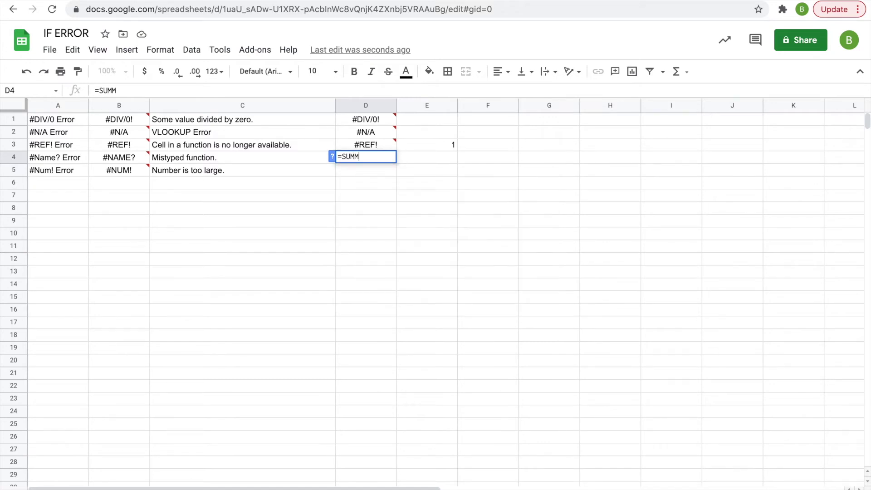
text(IFS)
click(487, 159)
click(382, 155)
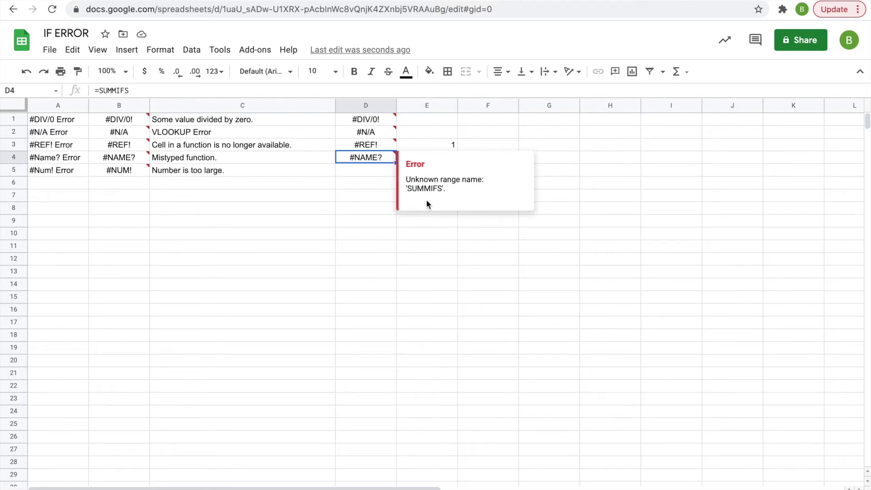
click(365, 174)
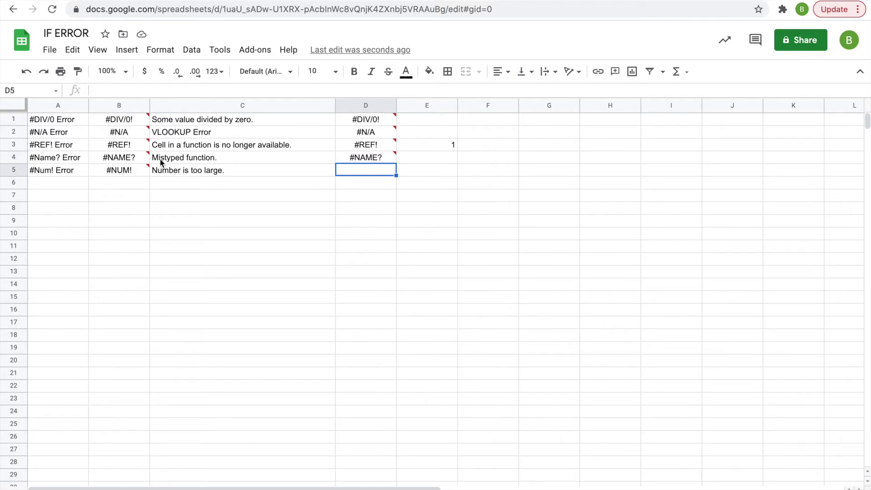
mouse_move(111, 170)
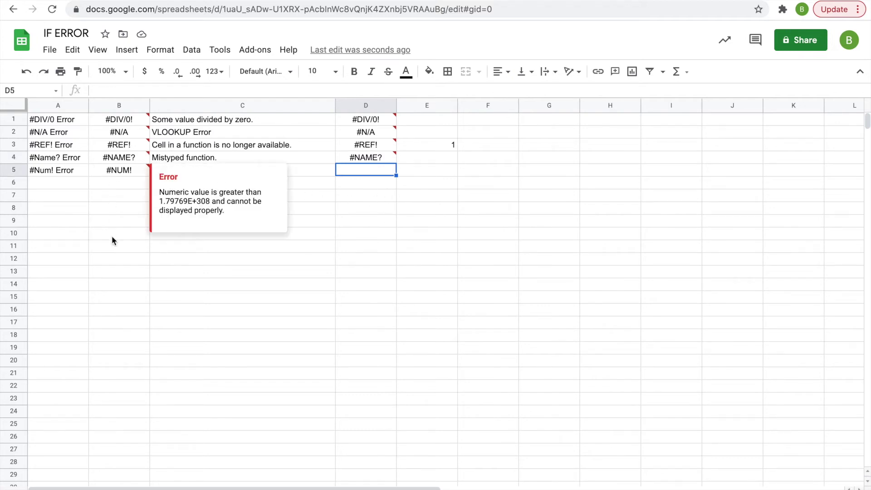
click(124, 232)
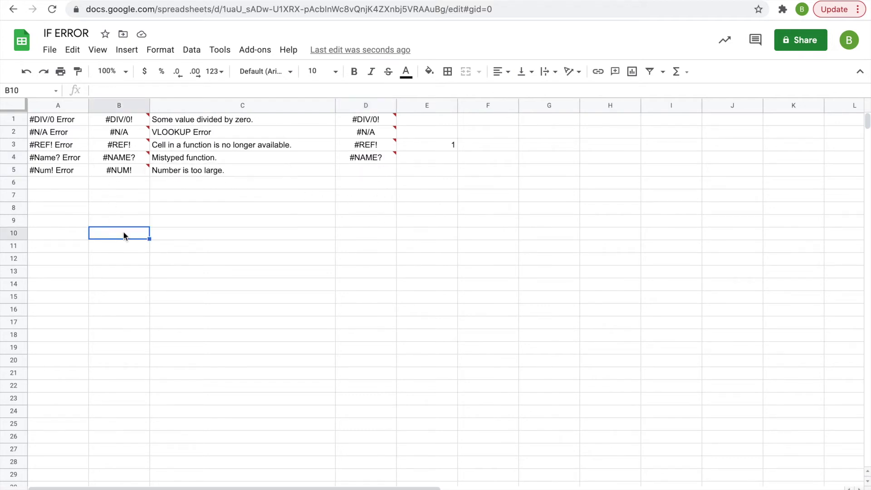
click(350, 174)
text(=)
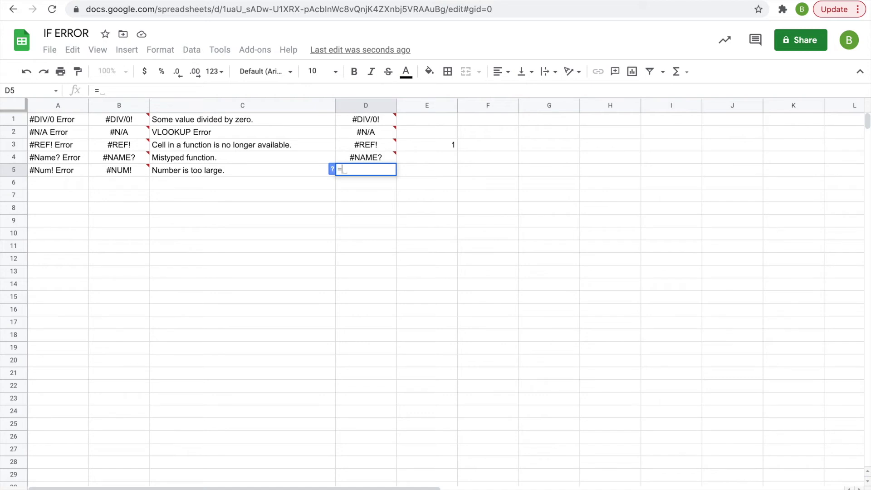
text(10)
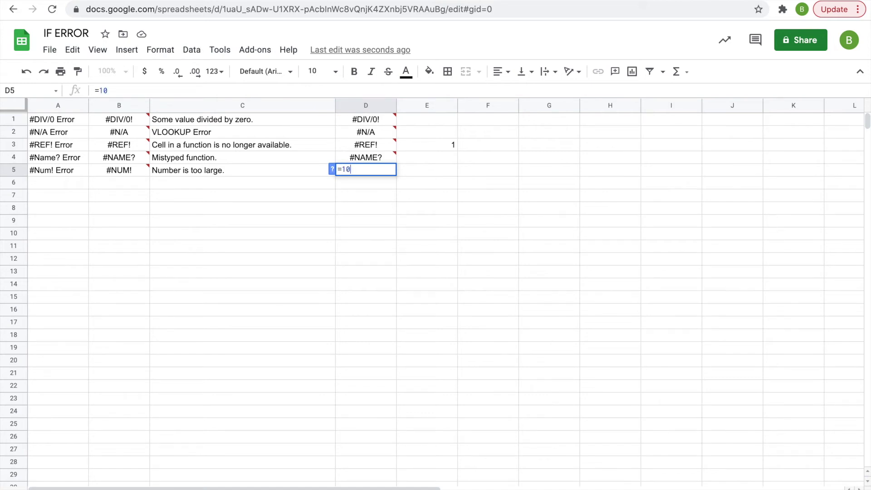
text(00000000000)
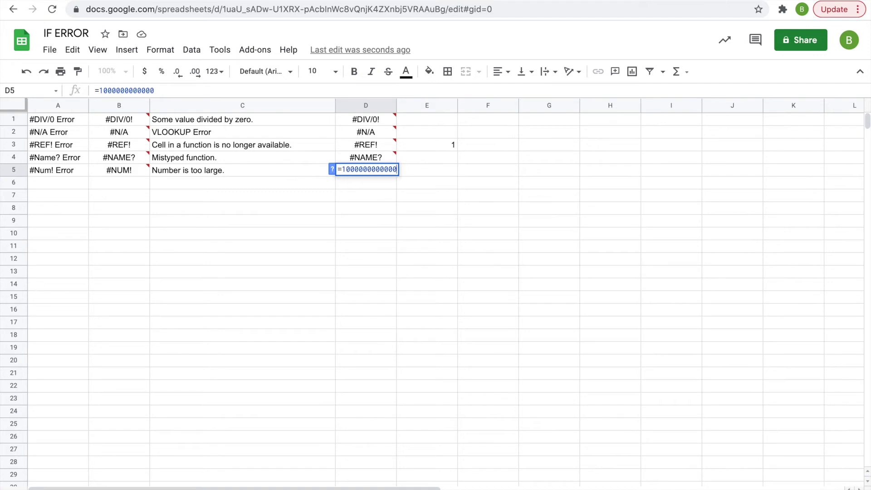
text(^1000000)
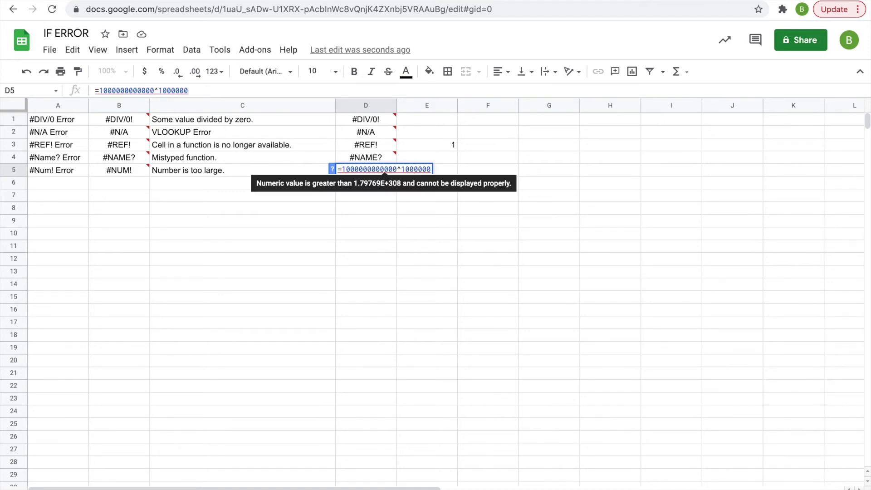
key(BackSpace)
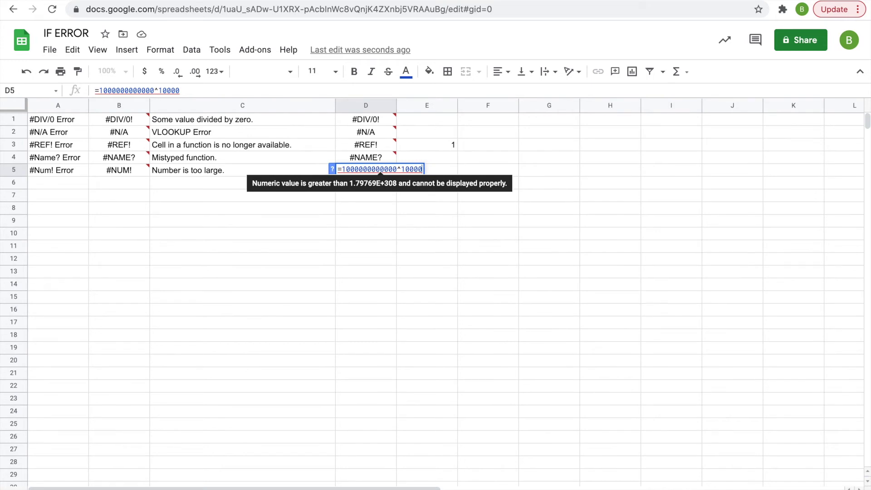
key(Return)
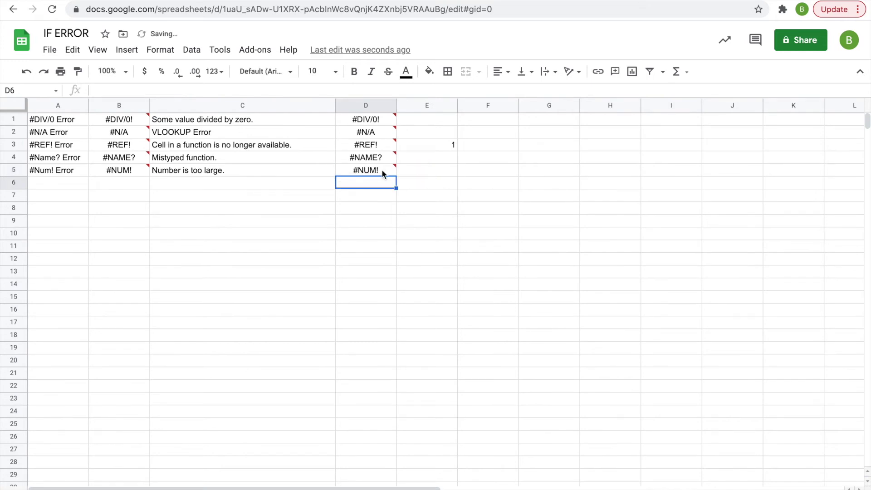
mouse_move(382, 171)
mouse_move(362, 128)
click(389, 209)
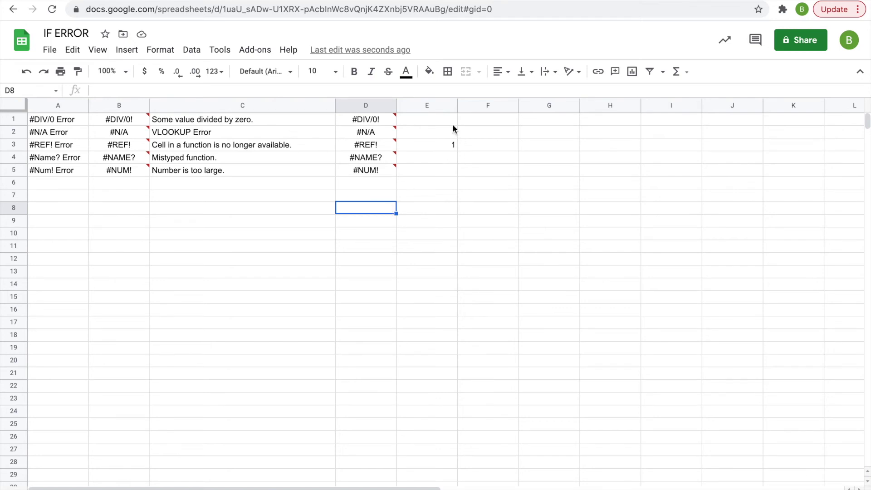
click(368, 120)
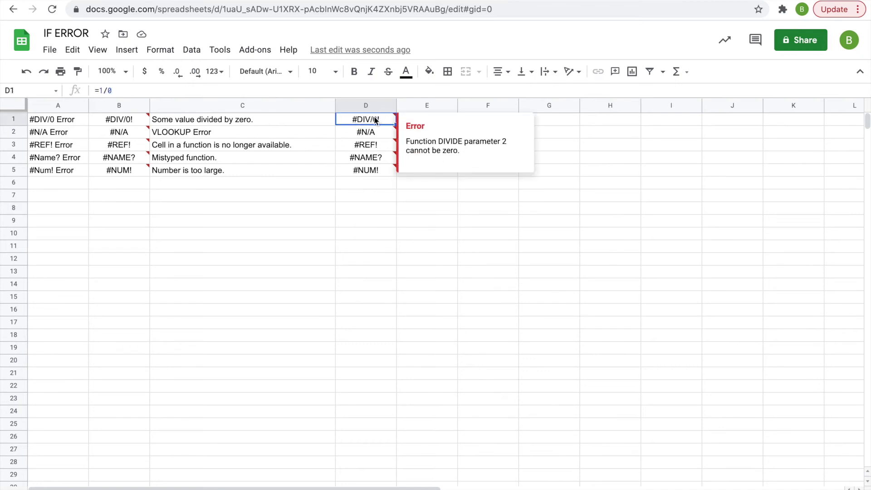
Wrap D1's =1/0 formula in IFERROR with "Subscribe" as the fallback.
click(99, 91)
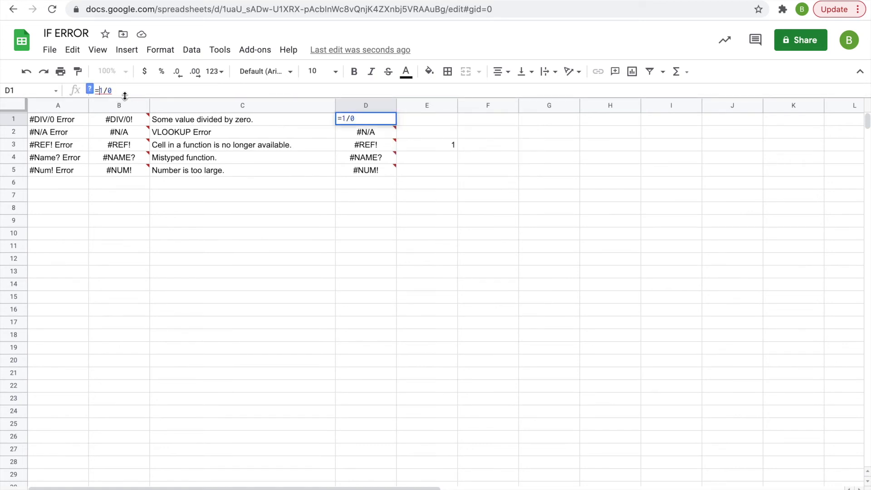
mouse_move(108, 87)
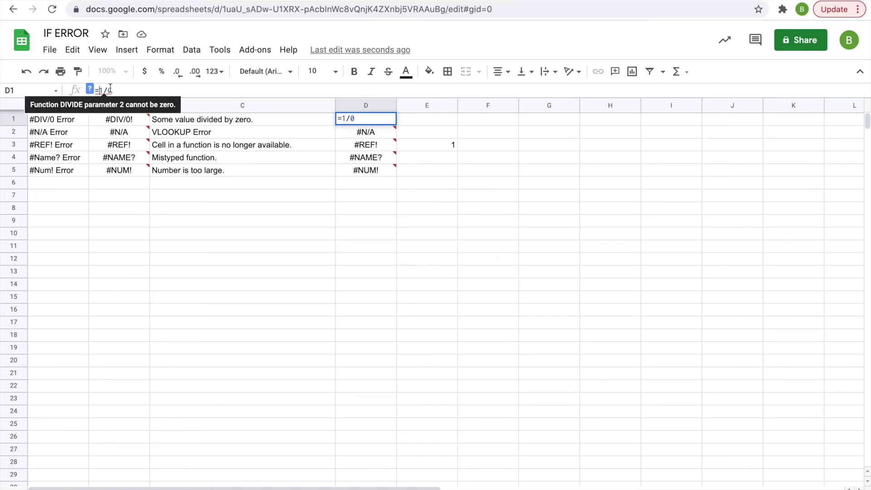
text(()
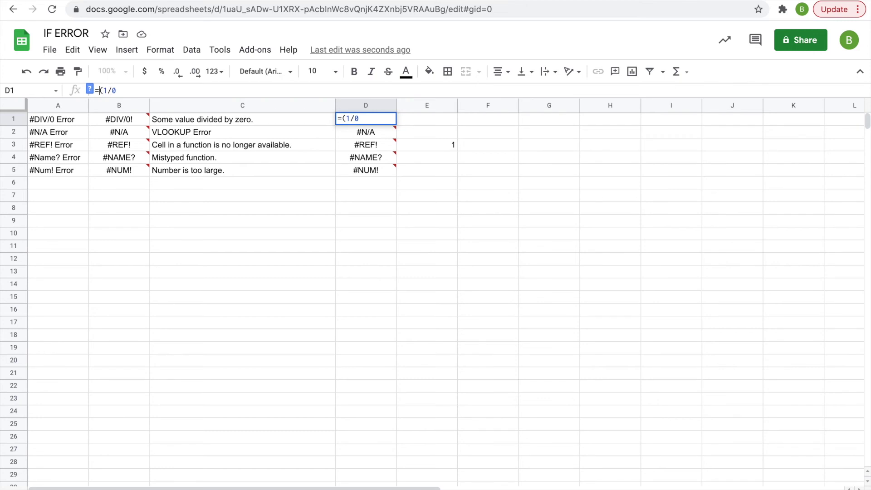
text(IFERROR)
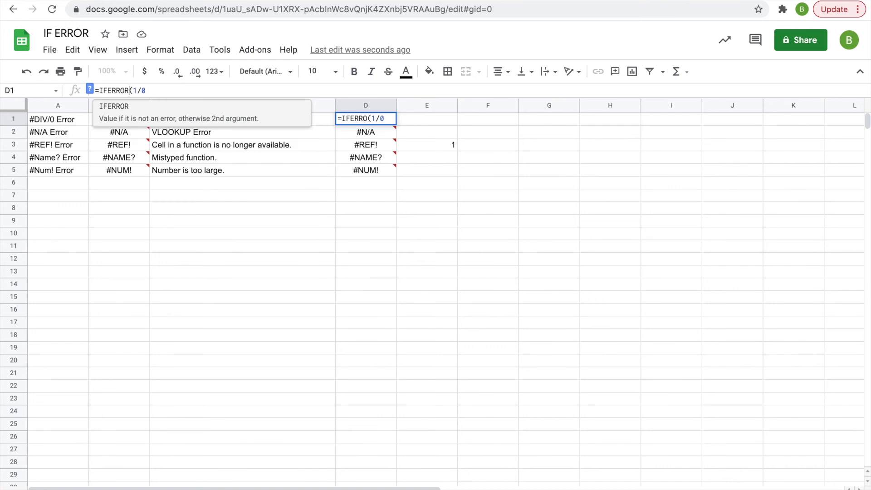
click(159, 88)
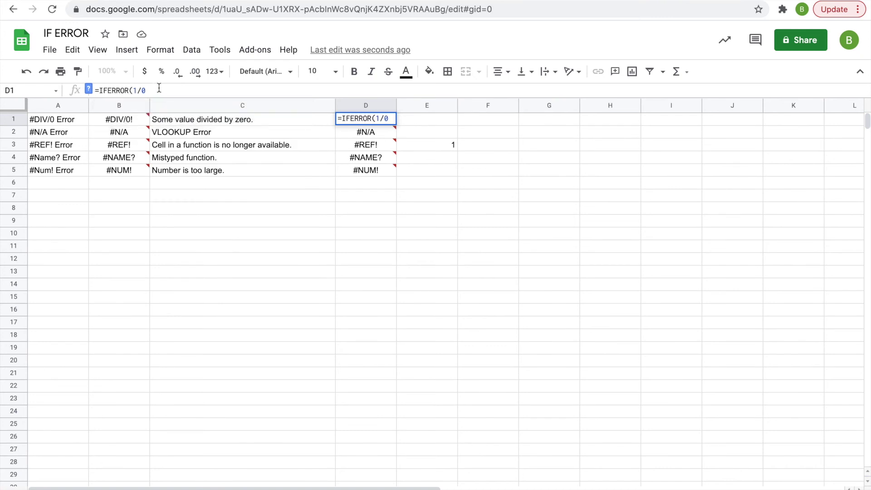
text(,)
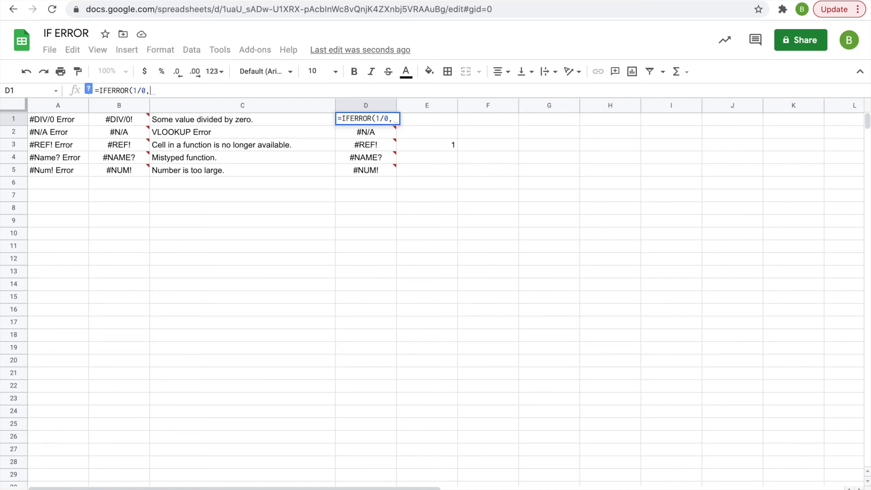
text(")
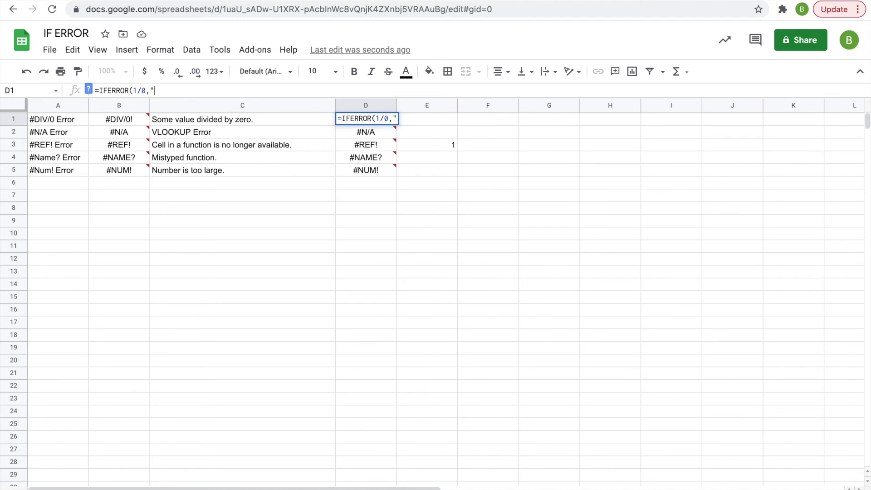
text(Subscribe)
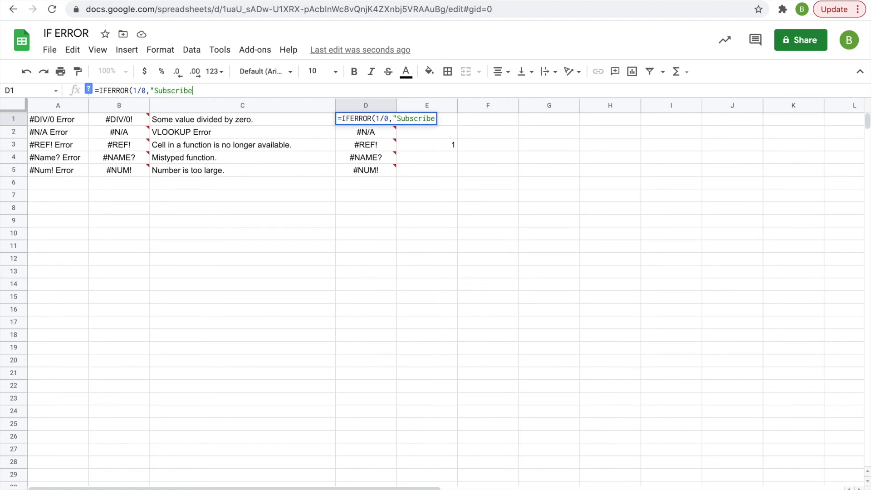
text(")
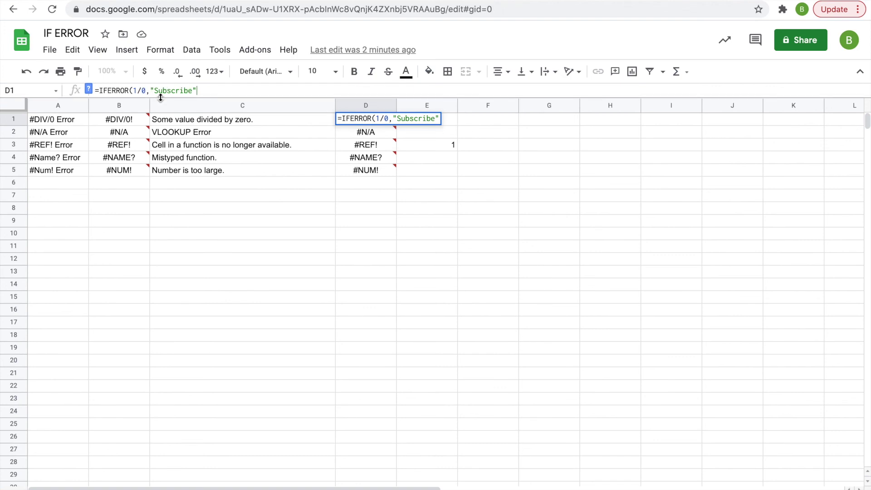
key(Return)
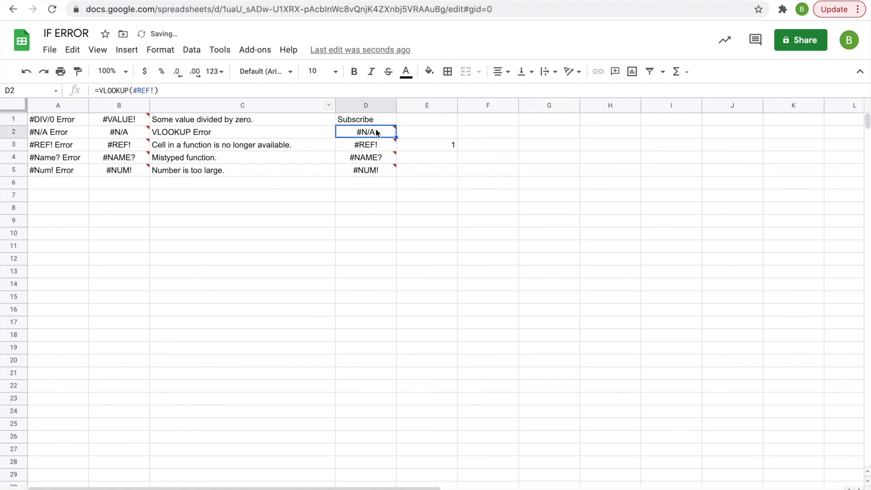
click(358, 119)
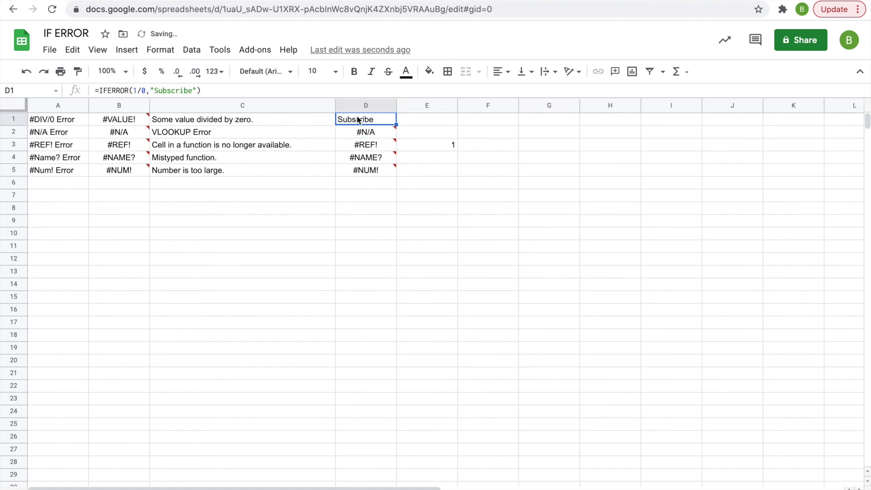
click(144, 91)
key(BackSpace)
text(1)
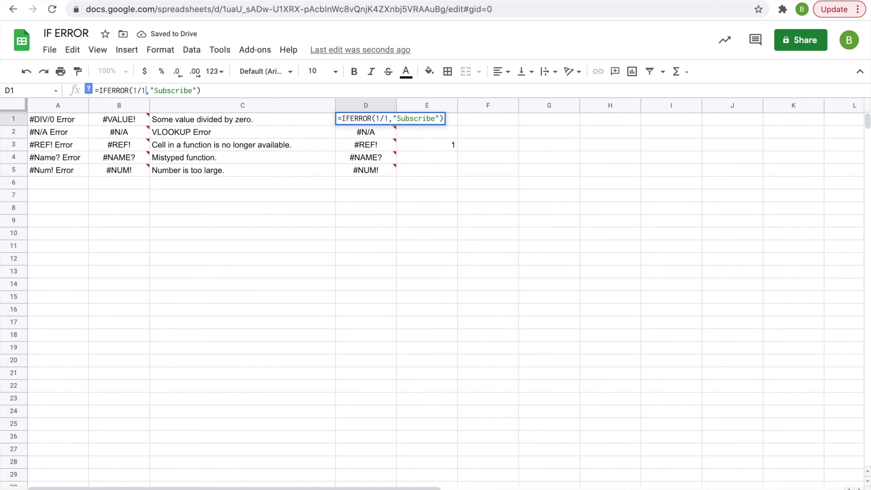
key(Return)
click(370, 118)
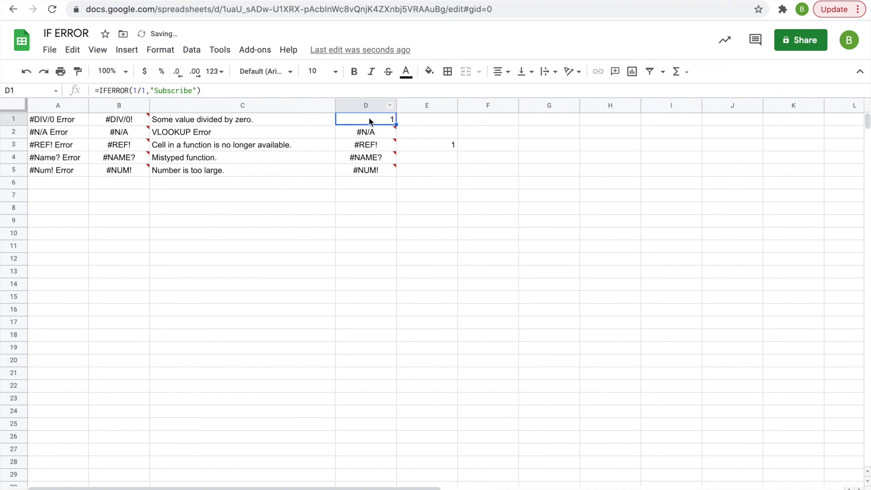
click(147, 90)
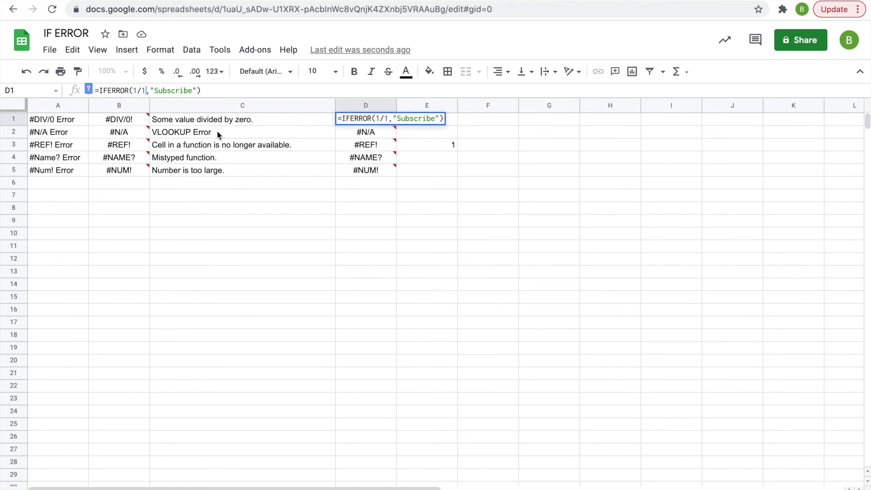
key(BackSpace)
text(0)
key(Return)
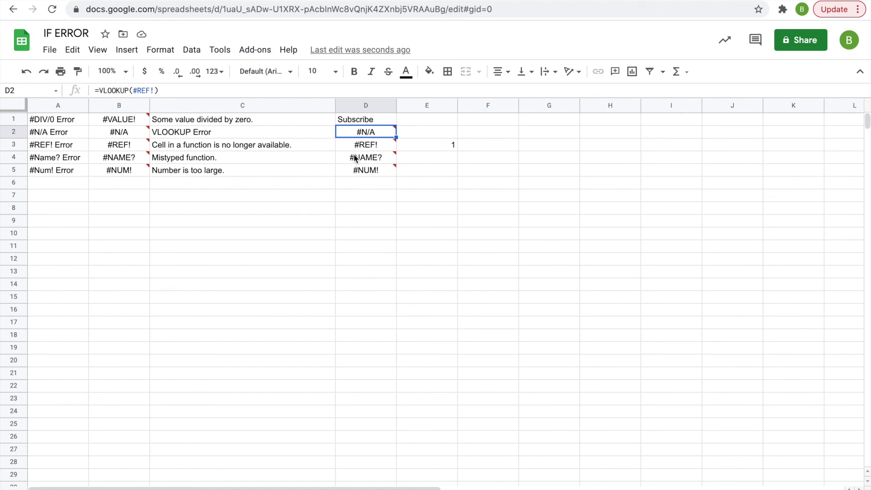
Wrap D2's VLOOKUP formula in IFERROR with "Like" as the fallback.
click(98, 90)
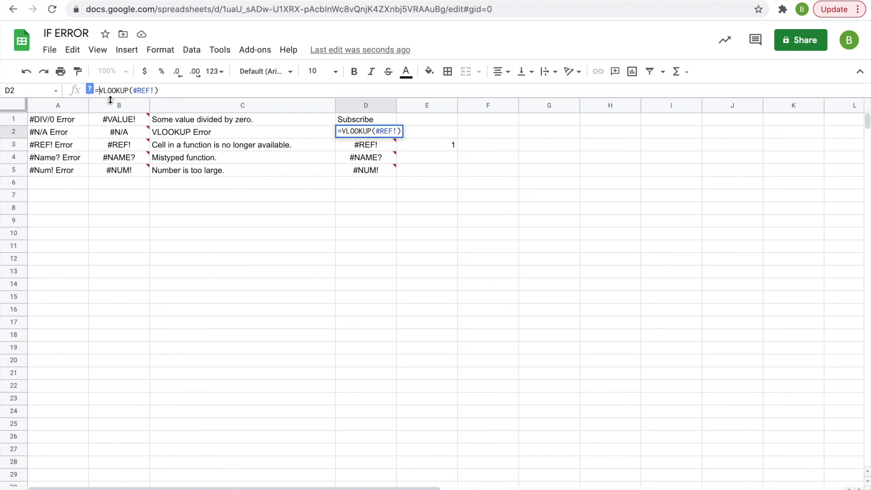
text(IFERRO)
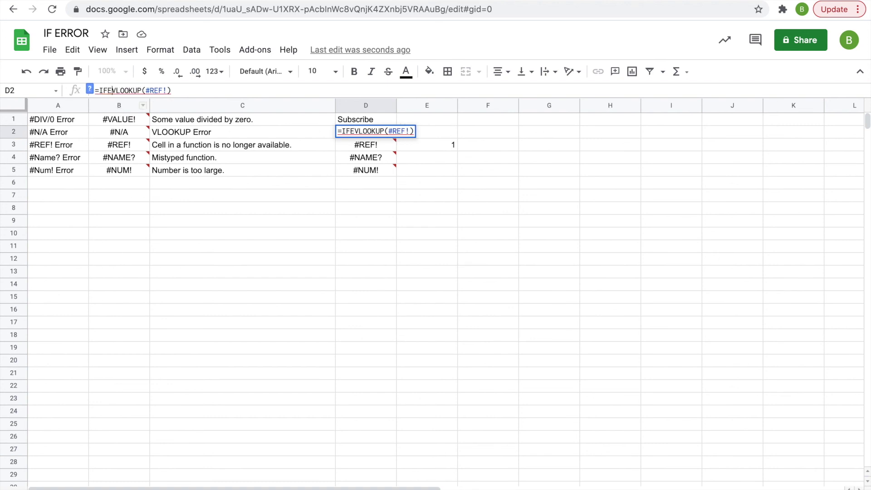
text(R()
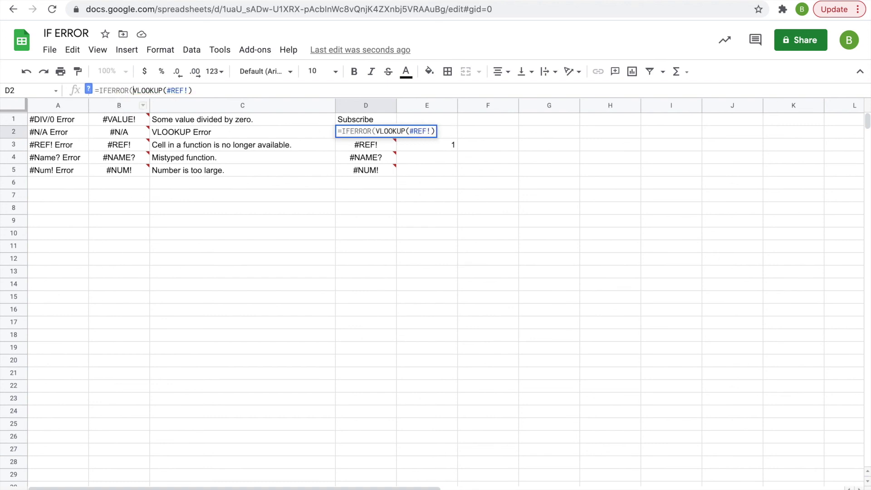
click(197, 88)
text(,")
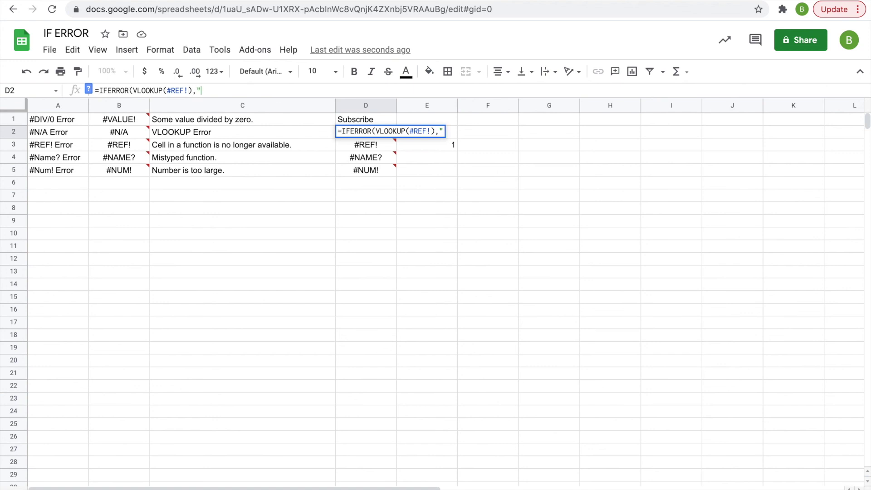
text(Like"))
key(Return)
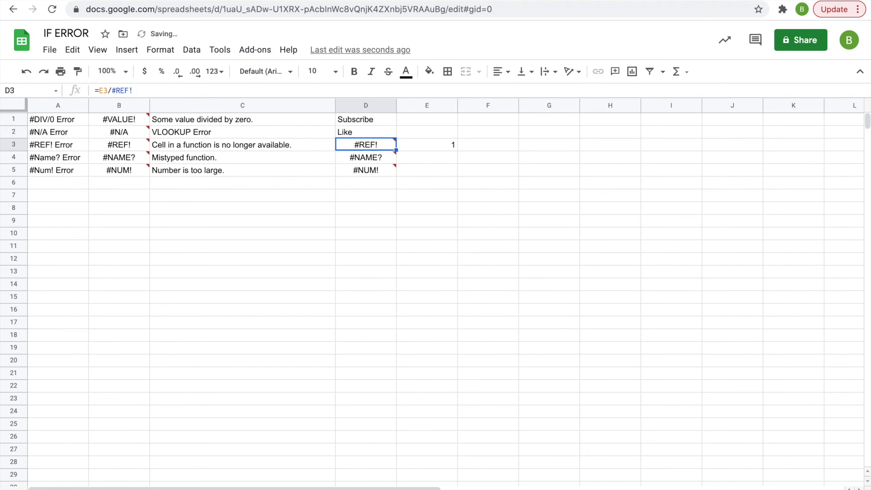
Wrap D3's formula in IFERROR with "Comment" as the fallback.
click(100, 90)
text(IFERROR)
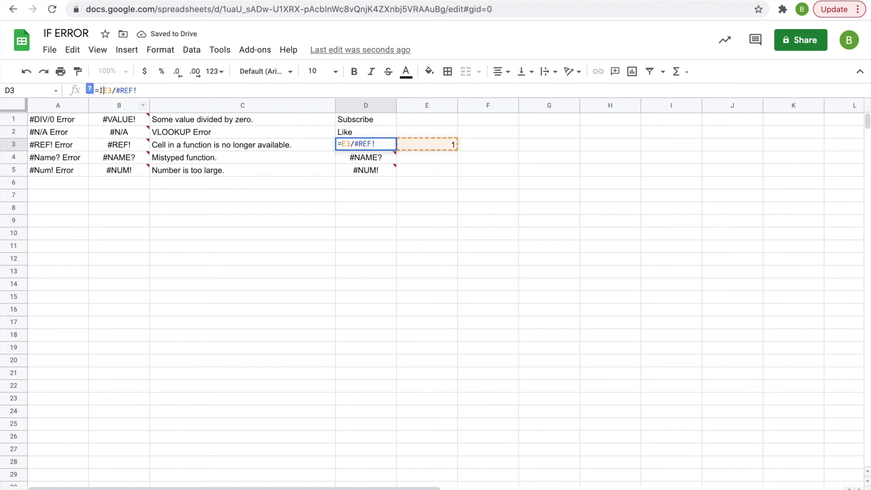
text(()
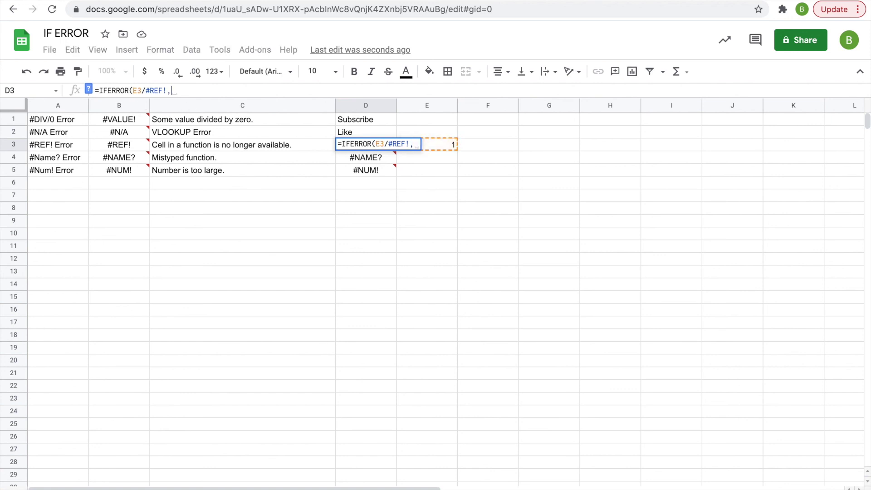
text(,"Comment"))
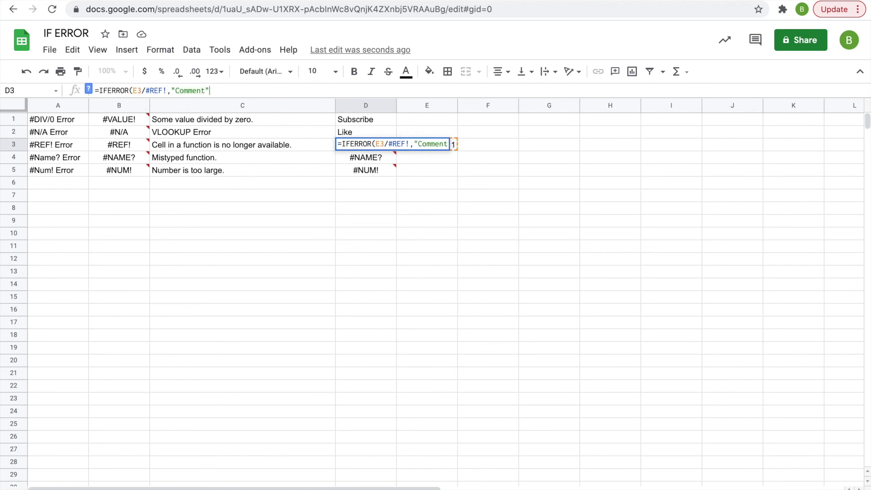
key(Return)
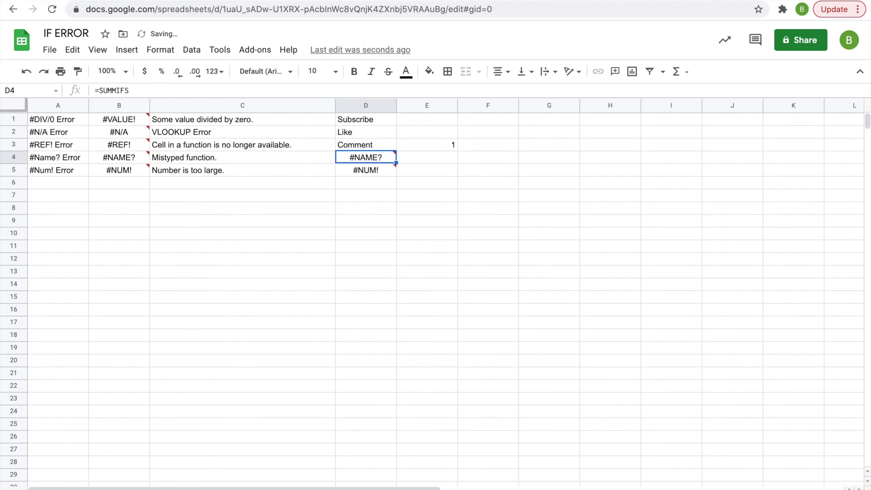